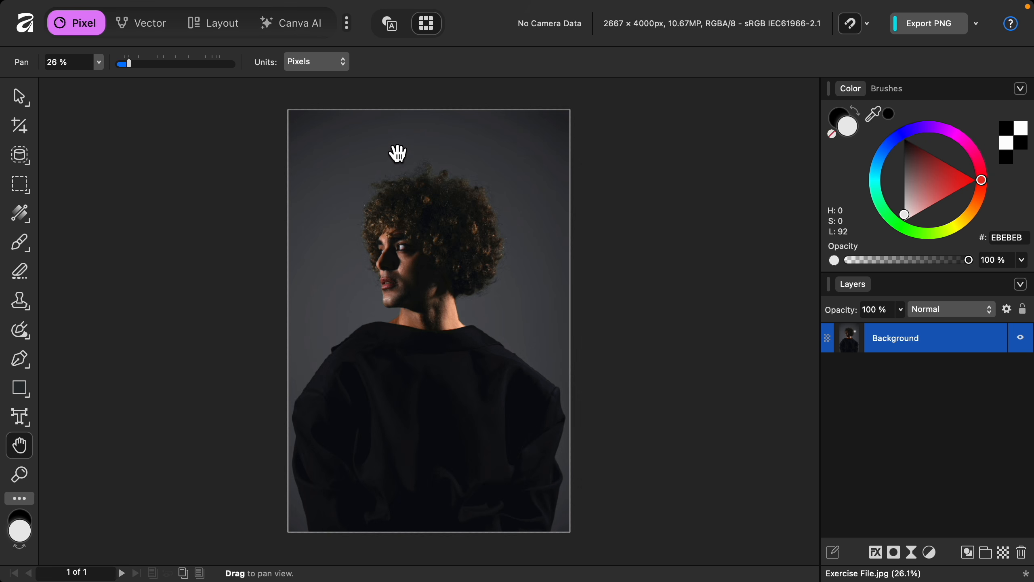
Select the man automatically as the subject, and invert the selection so it covers the background around him
{"action": "left_click", "coordinate": [296, 28]}
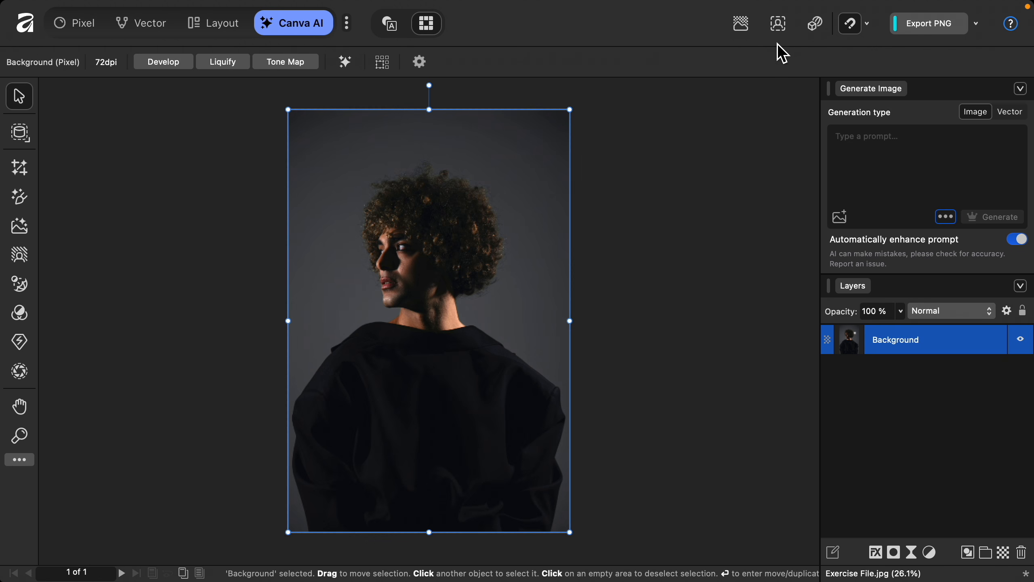
{"action": "left_click", "coordinate": [778, 25]}
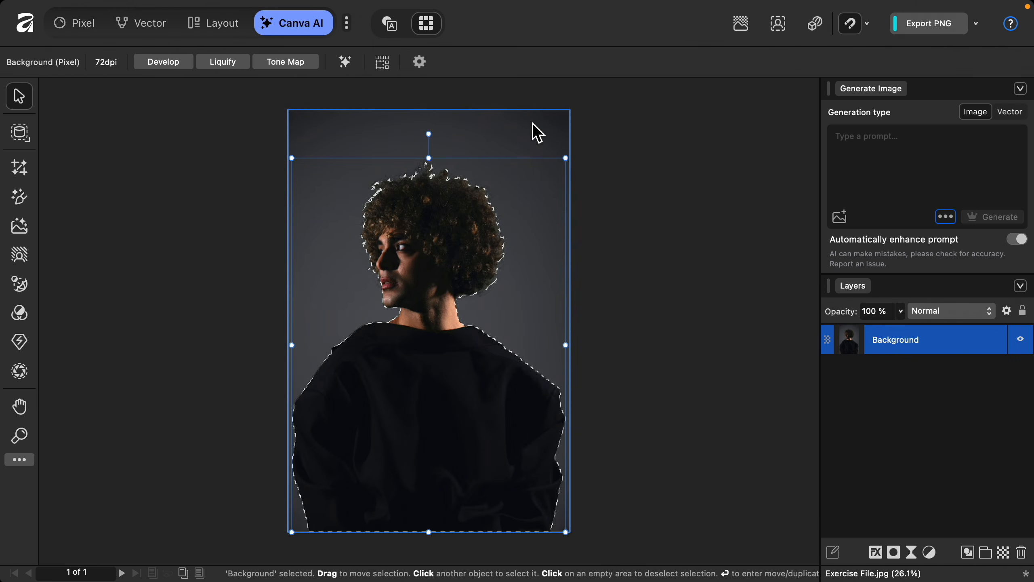
{"action": "left_click", "coordinate": [78, 28]}
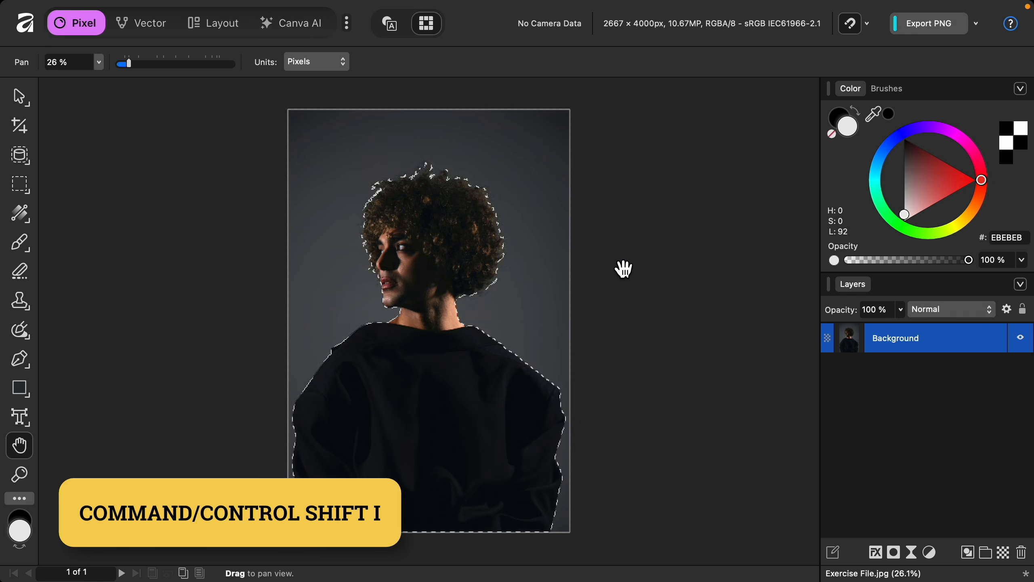
{"action": "key", "text": "ctrl+shift+i"}
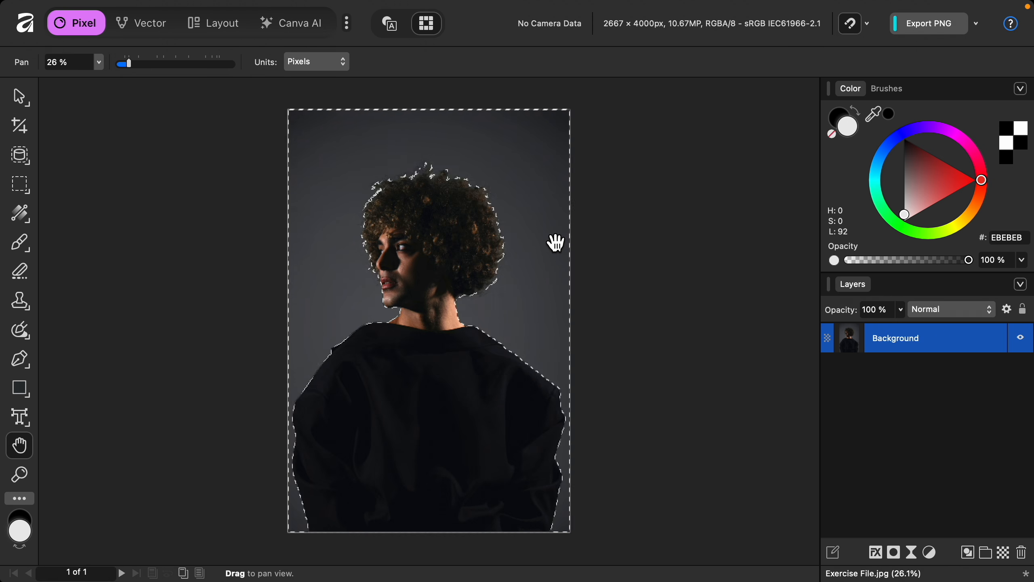
Cover the selected backdrop with a new fill layer coloured black (000000) and clear the selection
{"action": "mouse_move", "coordinate": [416, 10]}
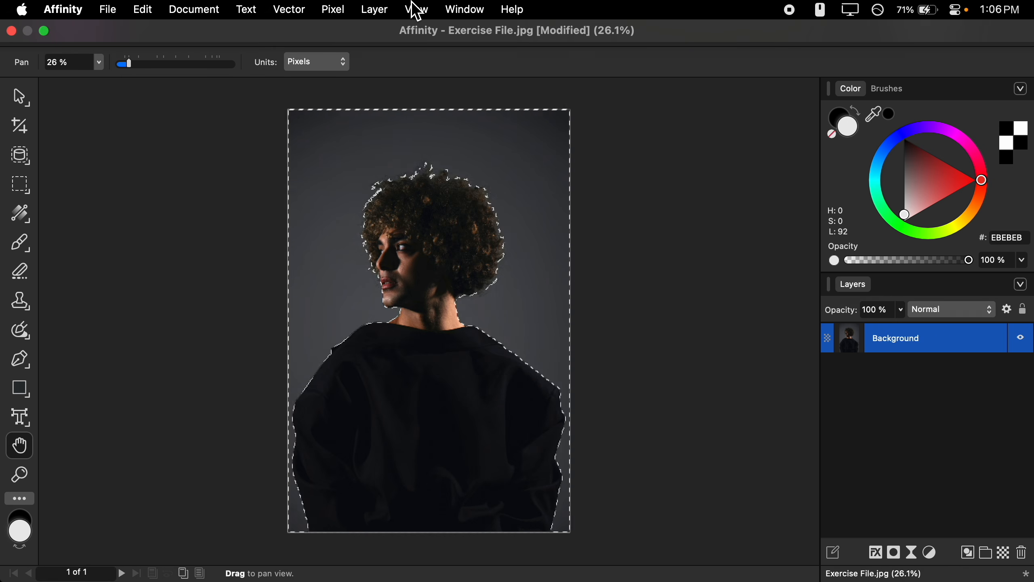
{"action": "left_click", "coordinate": [340, 10]}
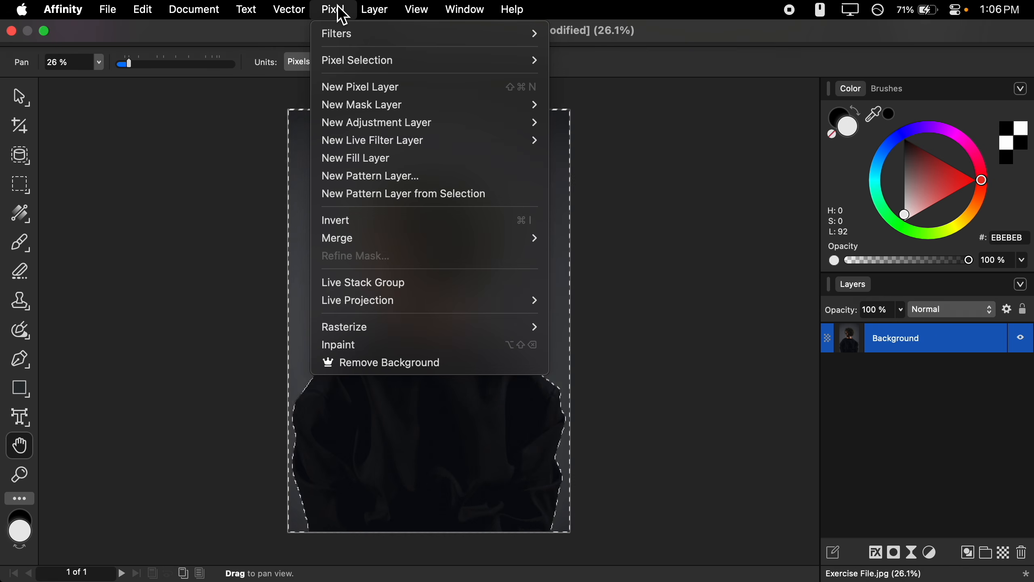
{"action": "left_click", "coordinate": [407, 163]}
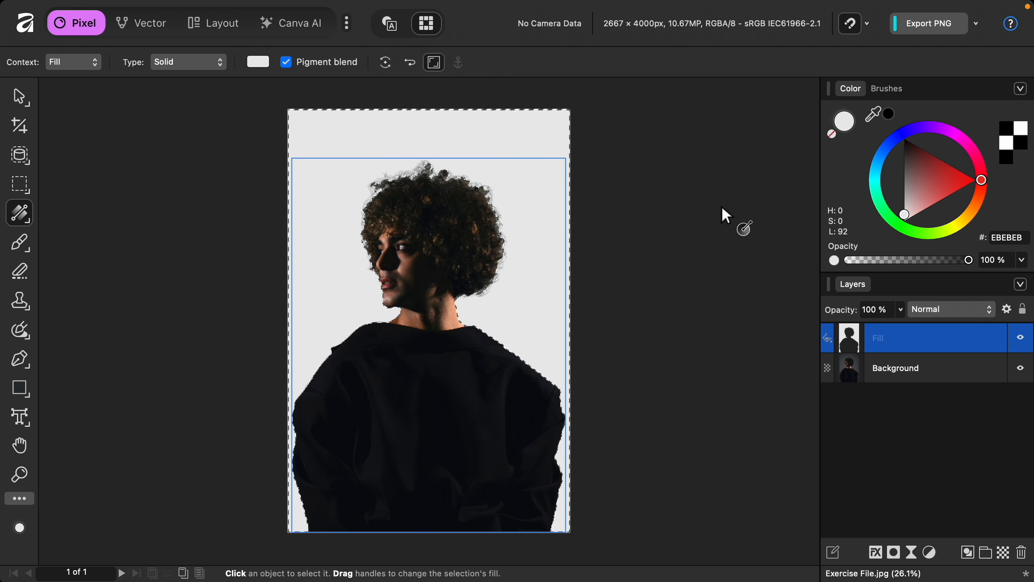
{"action": "left_click", "coordinate": [907, 220]}
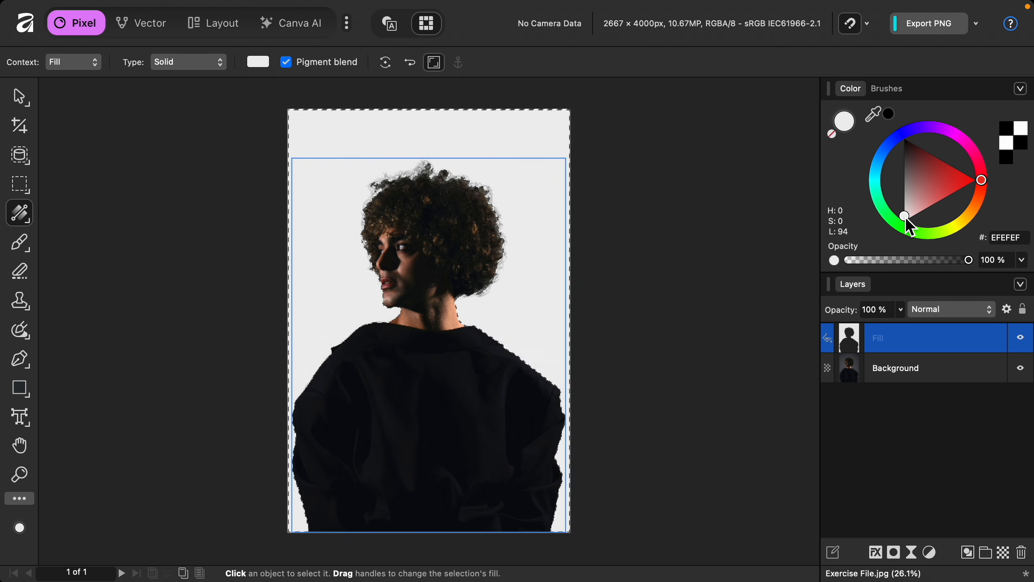
{"action": "left_click_drag", "start_coordinate": [908, 224], "coordinate": [891, 138]}
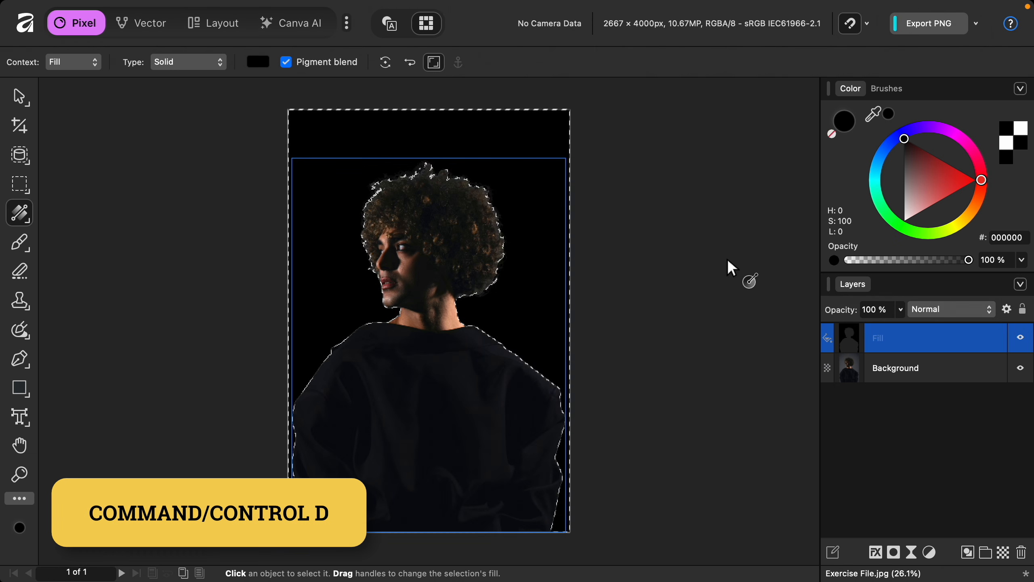
{"action": "key", "text": "super+d"}
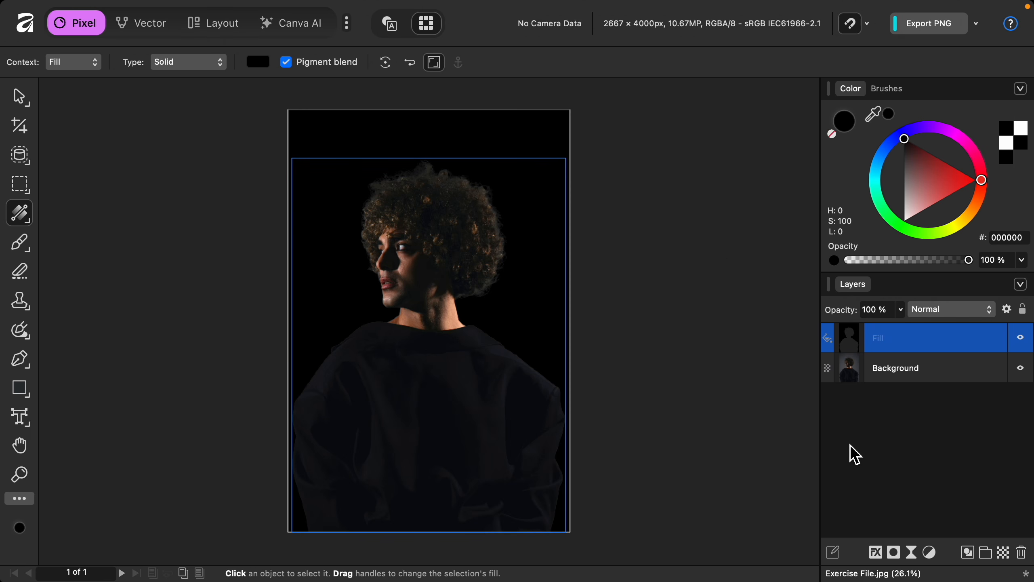
Add a Gradient Map adjustment above the fill layer and remove its green middle stop
{"action": "left_click", "coordinate": [930, 553]}
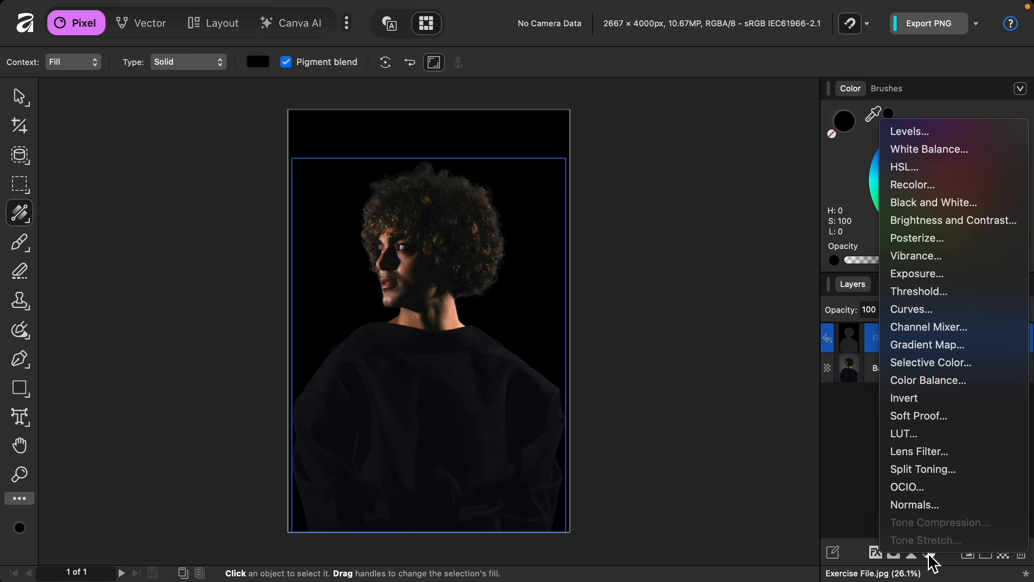
{"action": "left_click", "coordinate": [976, 347]}
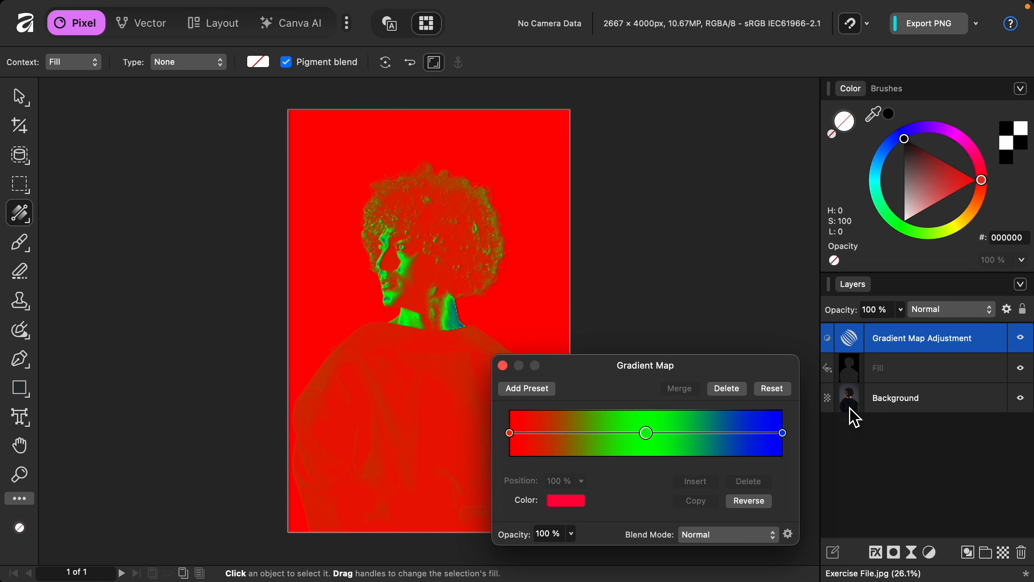
{"action": "left_click", "coordinate": [648, 434]}
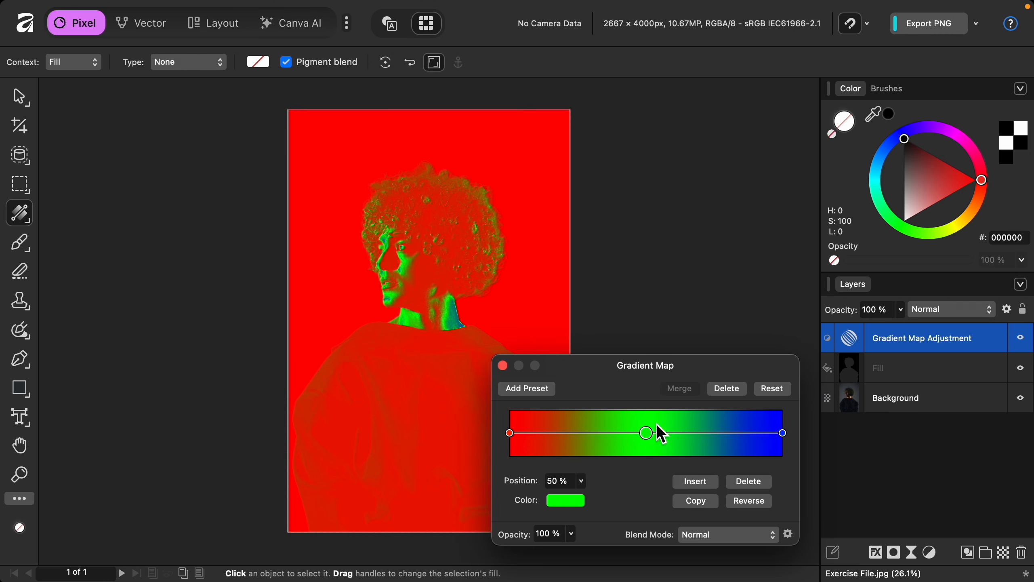
{"action": "left_click", "coordinate": [746, 481]}
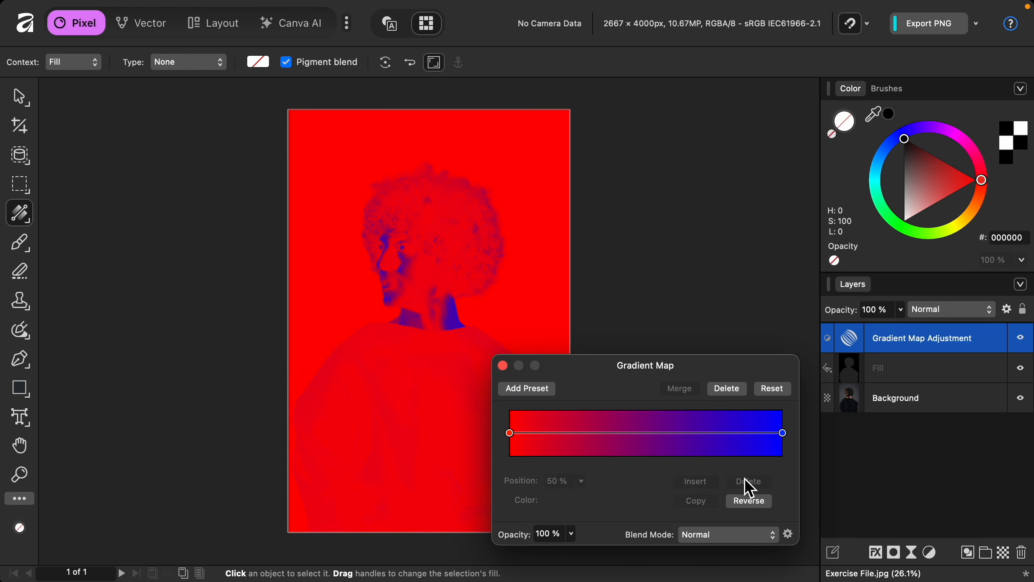
Change the gradient map's red starting stop to black
{"action": "left_click", "coordinate": [511, 434]}
{"action": "left_click", "coordinate": [569, 505]}
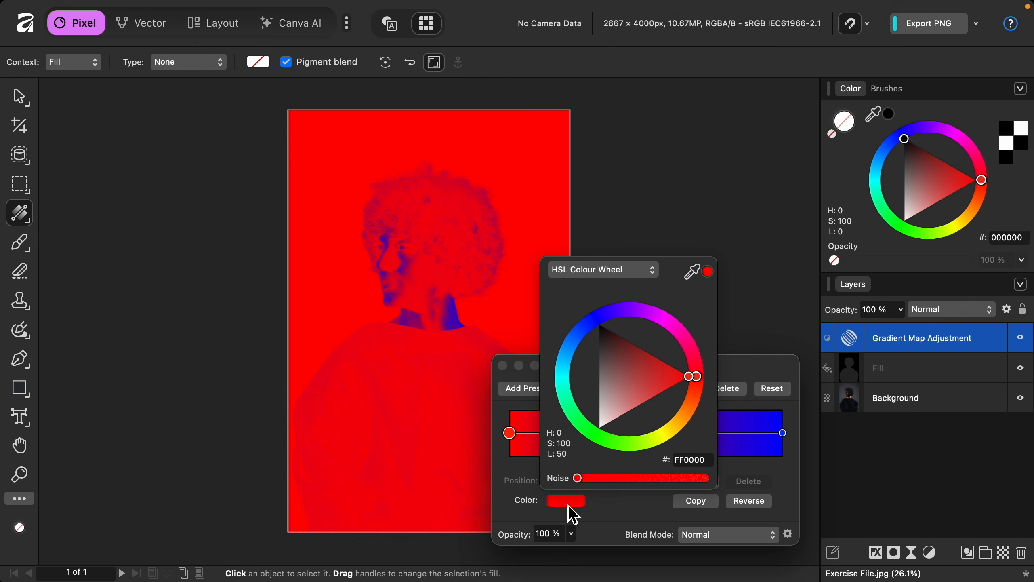
{"action": "left_click_drag", "start_coordinate": [691, 379], "coordinate": [586, 305]}
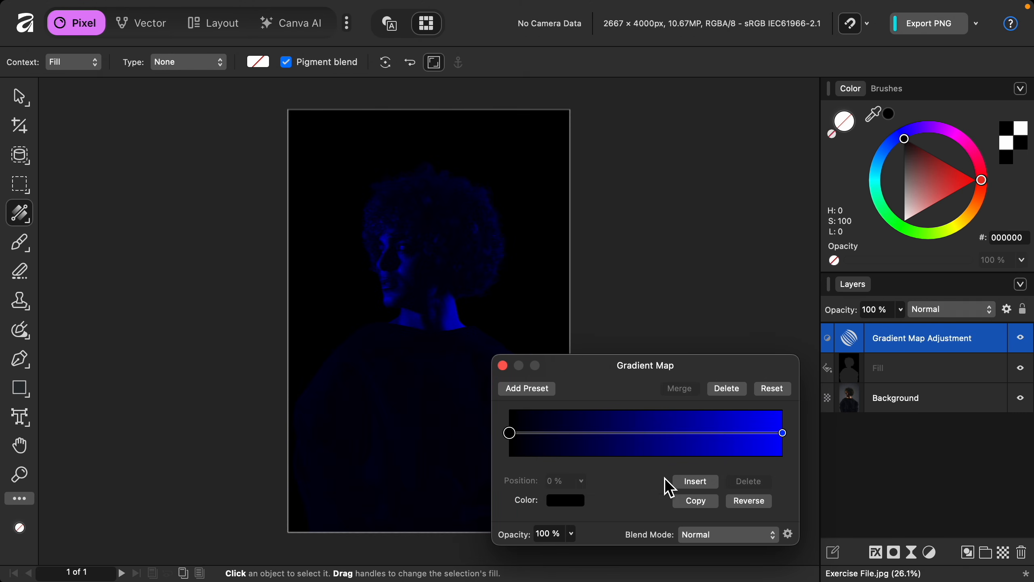
Change the gradient map's blue end stop to cyan (00F2FF) and close the adjustment's settings
{"action": "left_click", "coordinate": [783, 433]}
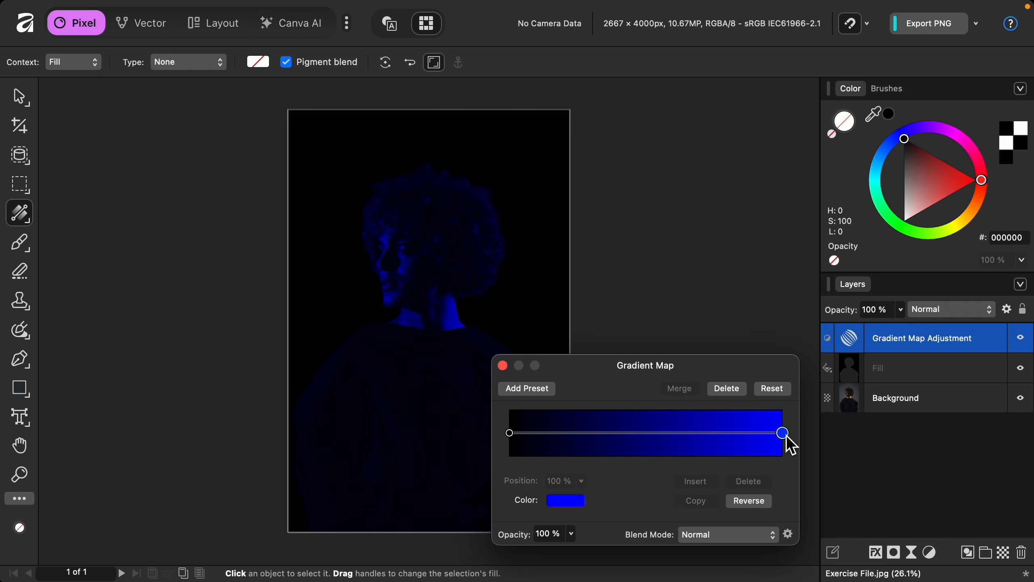
{"action": "left_click", "coordinate": [571, 504]}
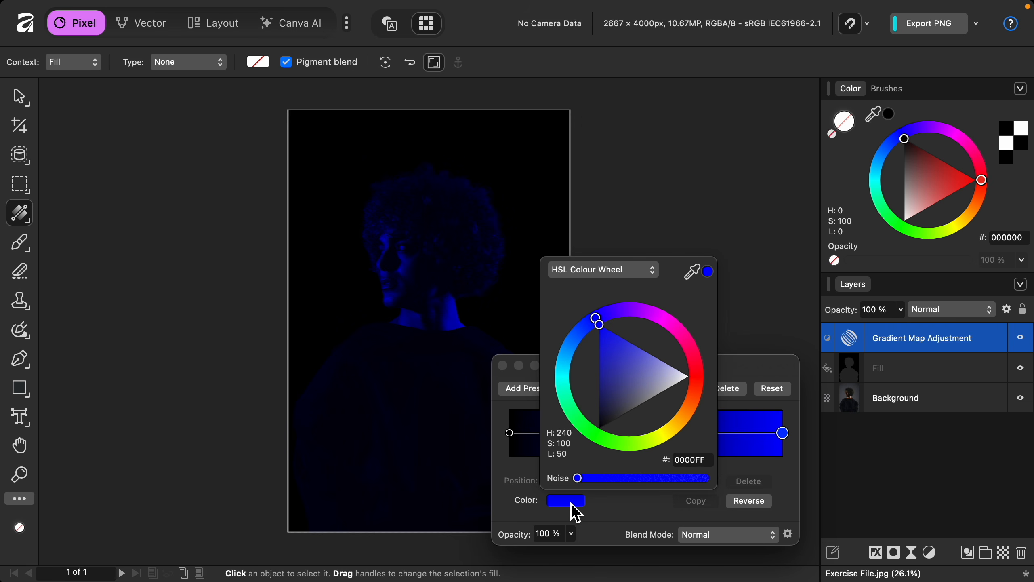
{"action": "left_click_drag", "start_coordinate": [596, 322], "coordinate": [548, 373]}
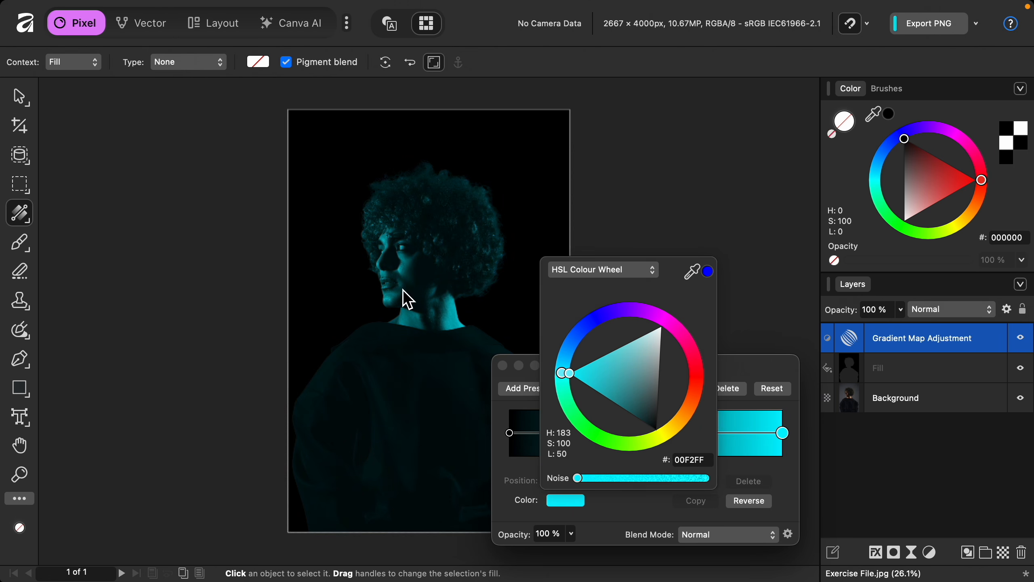
{"action": "left_click", "coordinate": [616, 503]}
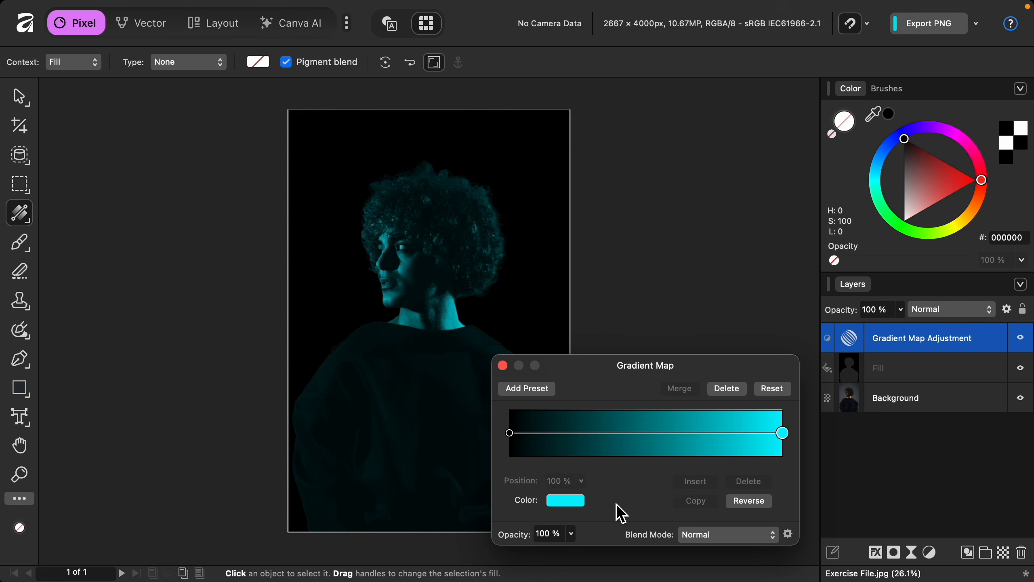
{"action": "left_click", "coordinate": [502, 366]}
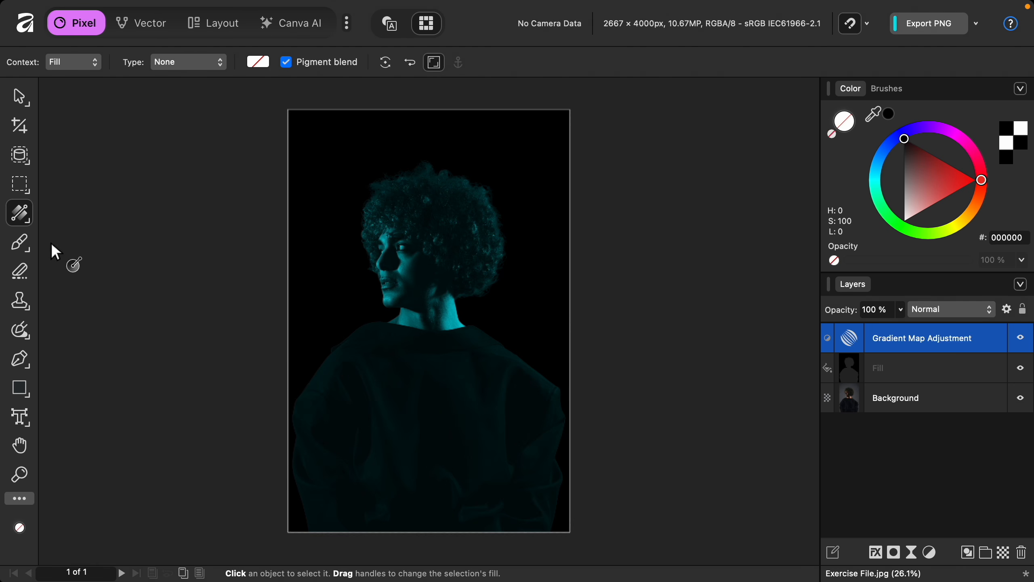
Mask the cyan gradient map off the back of the head, neck and right-hand sweater with a soft black brush at 29% flow, comparing before and after
{"action": "left_click", "coordinate": [20, 243]}
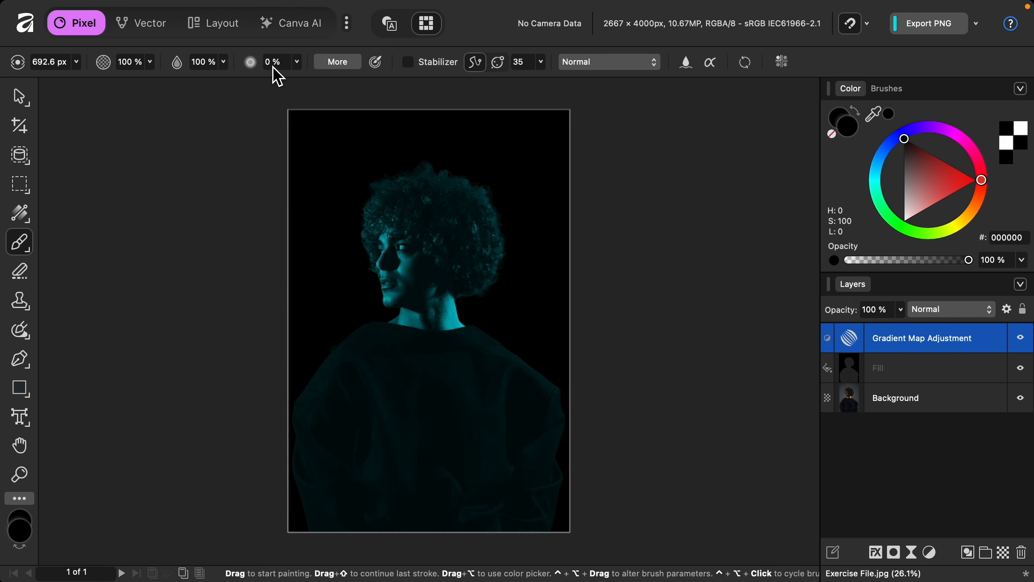
{"action": "left_click_drag", "start_coordinate": [181, 63], "coordinate": [122, 77]}
{"action": "mouse_move", "coordinate": [495, 273]}
{"action": "left_mouse_down"}
{"action": "mouse_move", "coordinate": [488, 203]}
{"action": "mouse_move", "coordinate": [479, 284]}
{"action": "mouse_move", "coordinate": [490, 222]}
{"action": "mouse_move", "coordinate": [501, 248]}
{"action": "mouse_move", "coordinate": [495, 269]}
{"action": "mouse_move", "coordinate": [466, 198]}
{"action": "mouse_move", "coordinate": [447, 337]}
{"action": "mouse_move", "coordinate": [466, 326]}
{"action": "mouse_move", "coordinate": [461, 372]}
{"action": "mouse_move", "coordinate": [573, 447]}
{"action": "mouse_move", "coordinate": [548, 489]}
{"action": "mouse_move", "coordinate": [553, 416]}
{"action": "mouse_move", "coordinate": [465, 435]}
{"action": "left_mouse_up"}
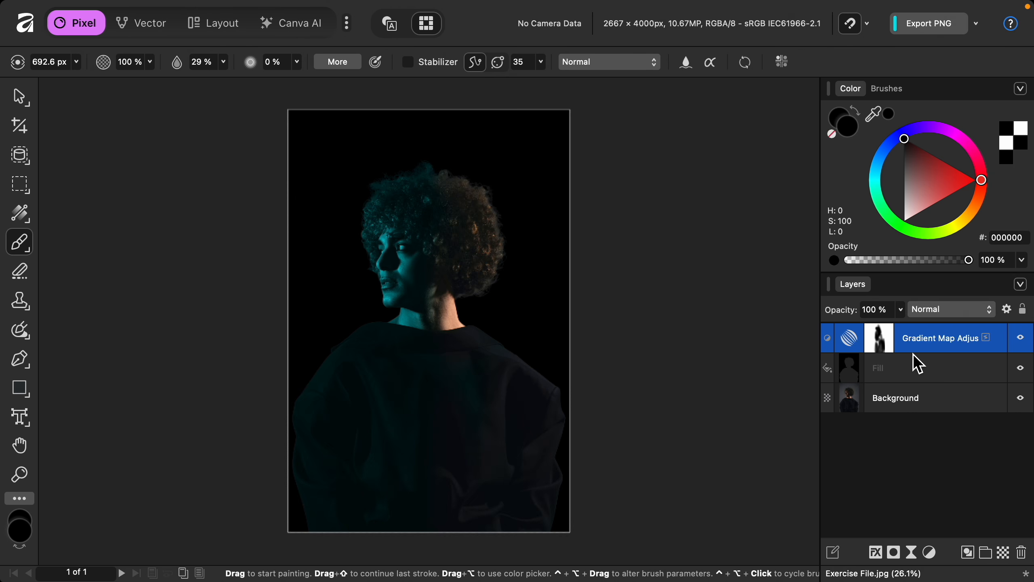
{"action": "left_click", "coordinate": [1021, 339]}
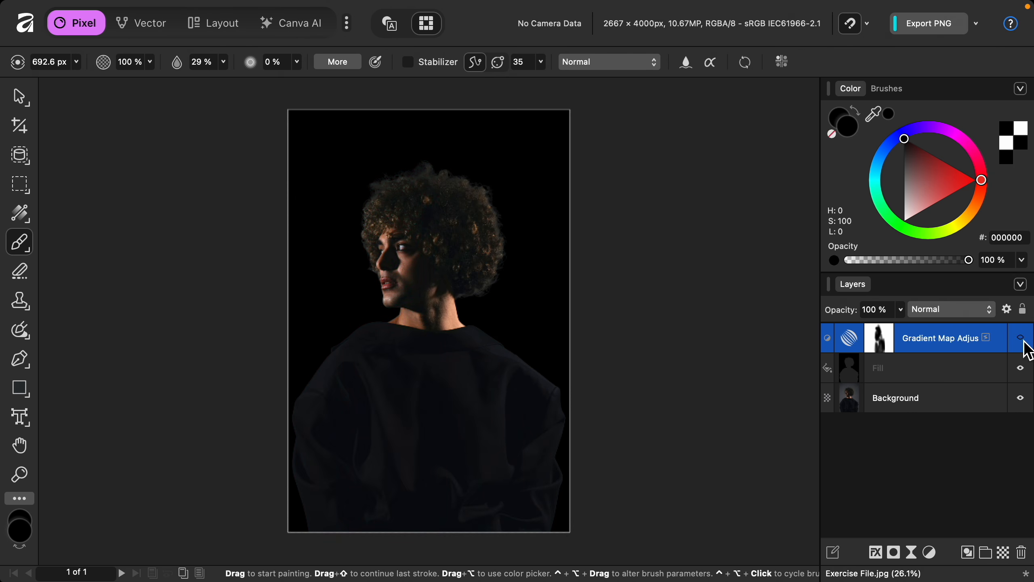
{"action": "left_click", "coordinate": [1022, 341]}
{"action": "left_click", "coordinate": [1022, 338]}
{"action": "left_click", "coordinate": [1021, 339]}
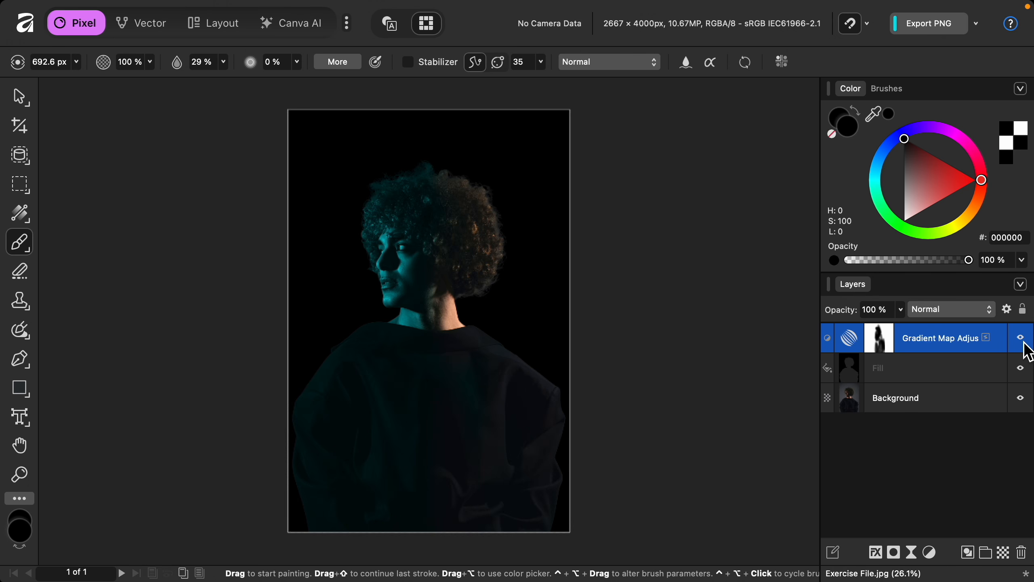
Add a second Gradient Map adjustment above the cyan one and delete its green middle stop
{"action": "left_click", "coordinate": [930, 552]}
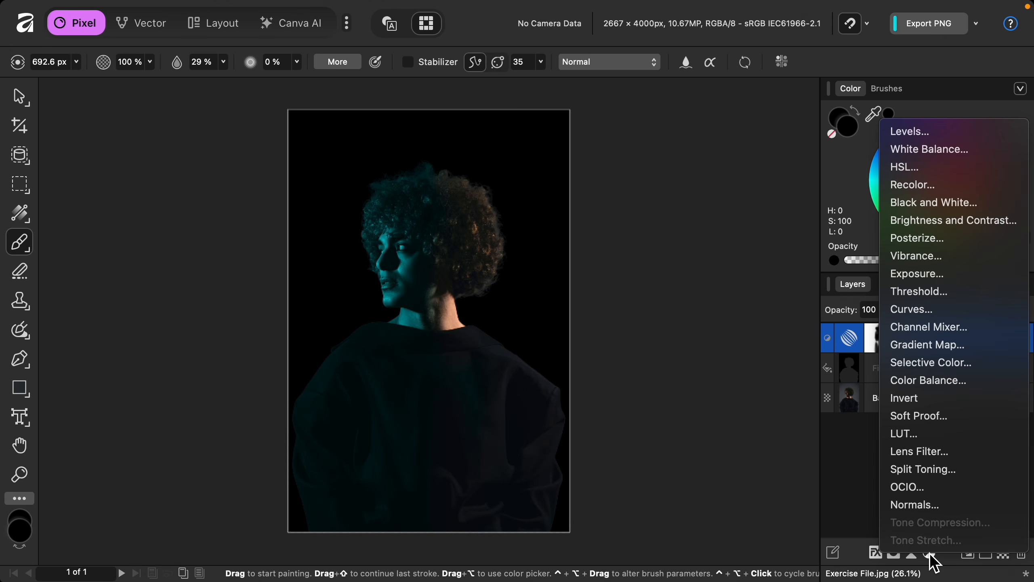
{"action": "left_click", "coordinate": [971, 349]}
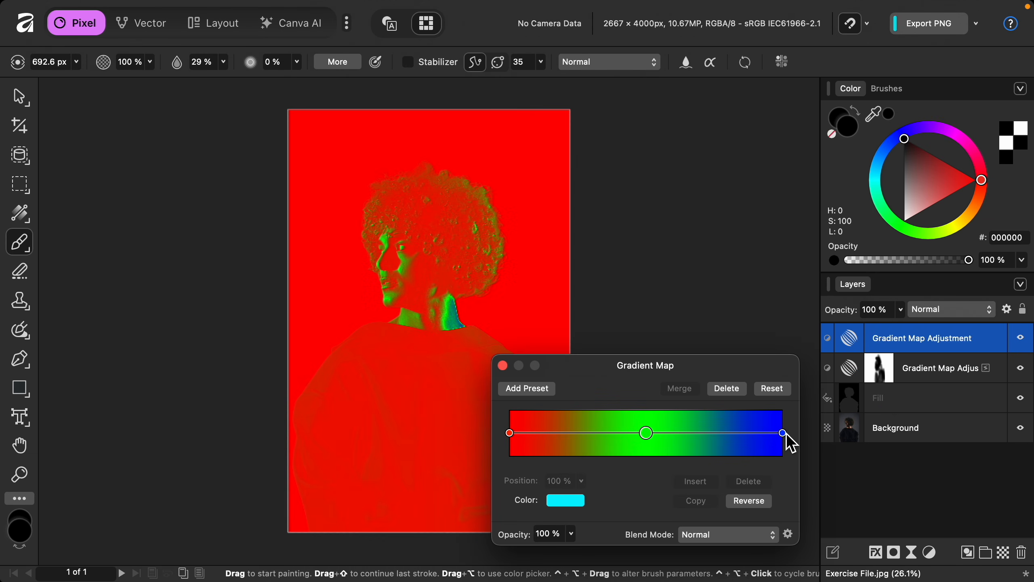
{"action": "left_click", "coordinate": [647, 433]}
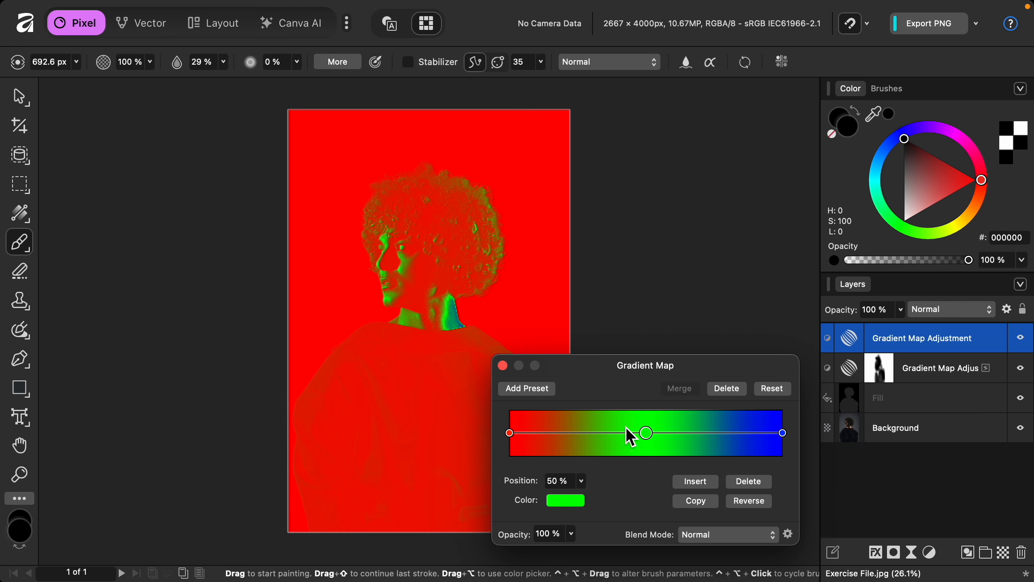
{"action": "left_click", "coordinate": [742, 482]}
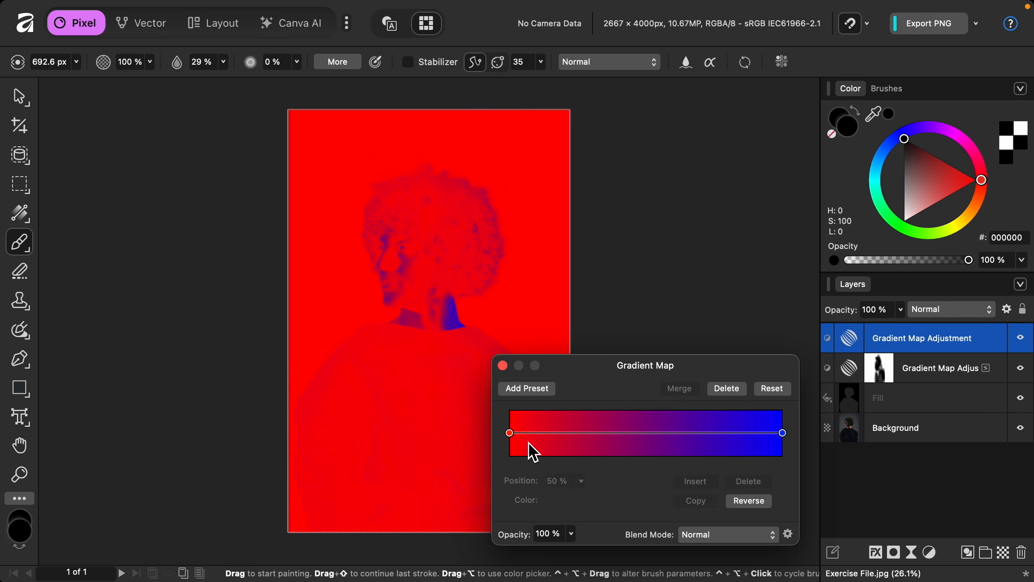
Set the second gradient map's starting stop to black (000000)
{"action": "left_click", "coordinate": [509, 434]}
{"action": "left_click", "coordinate": [566, 501]}
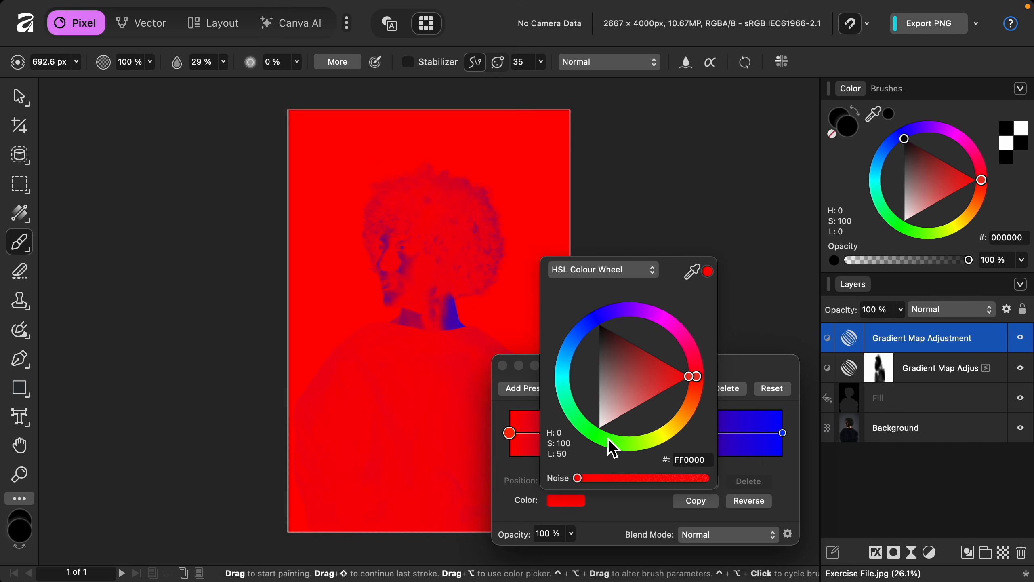
{"action": "left_click_drag", "start_coordinate": [690, 378], "coordinate": [596, 324]}
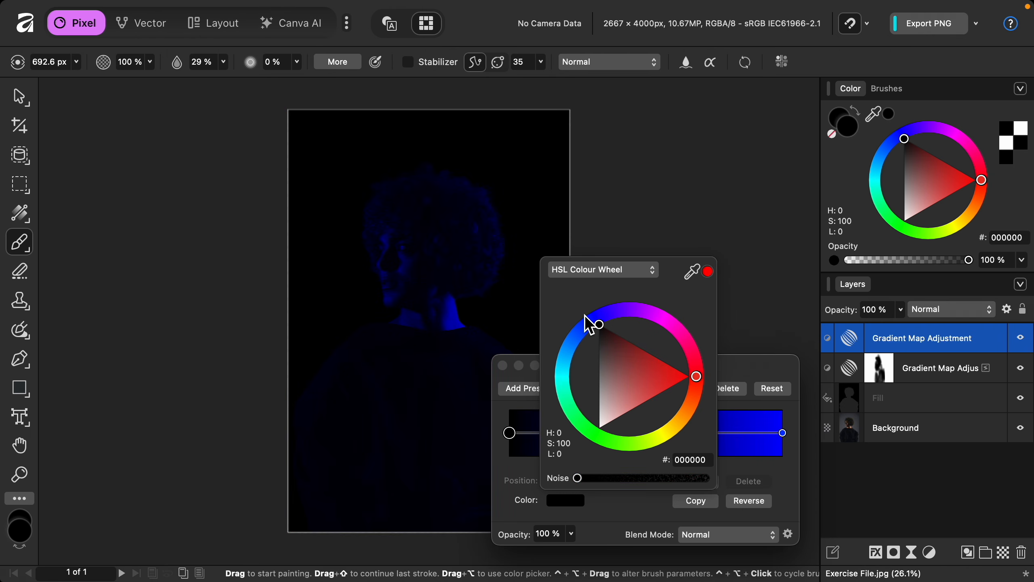
{"action": "left_click", "coordinate": [615, 507]}
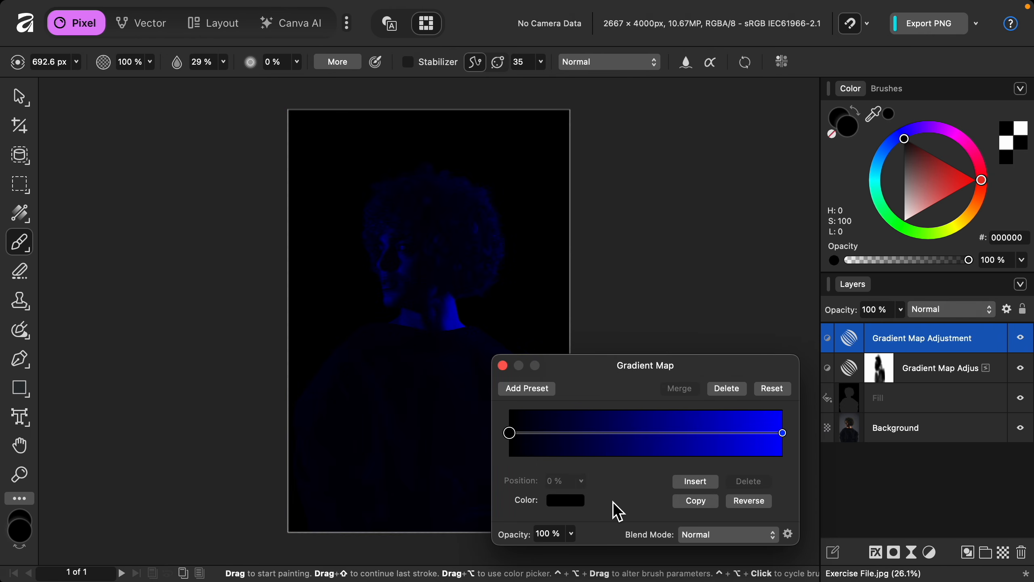
Recolour the second gradient map's blue end stop to a vivid pink and close its settings
{"action": "left_click", "coordinate": [783, 434]}
{"action": "left_click", "coordinate": [576, 503]}
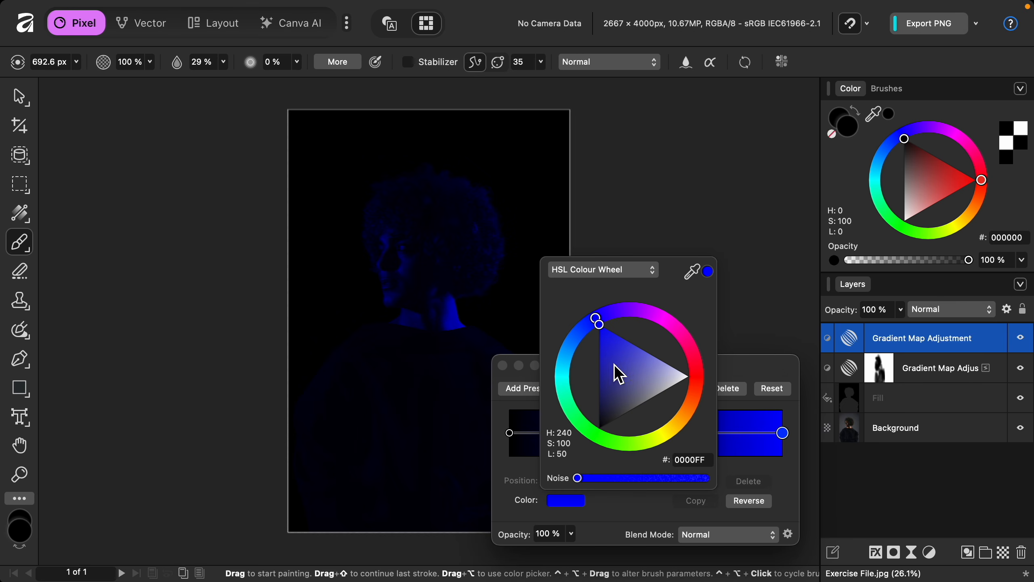
{"action": "mouse_move", "coordinate": [595, 323]}
{"action": "left_mouse_down"}
{"action": "mouse_move", "coordinate": [670, 324]}
{"action": "mouse_move", "coordinate": [706, 340]}
{"action": "left_mouse_up"}
{"action": "left_click", "coordinate": [500, 443]}
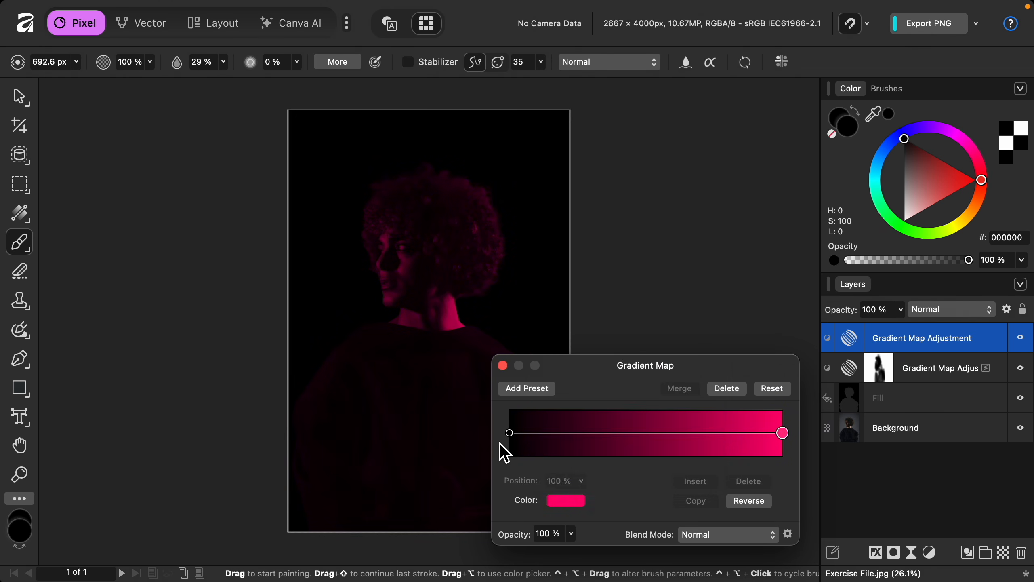
{"action": "left_click", "coordinate": [503, 366]}
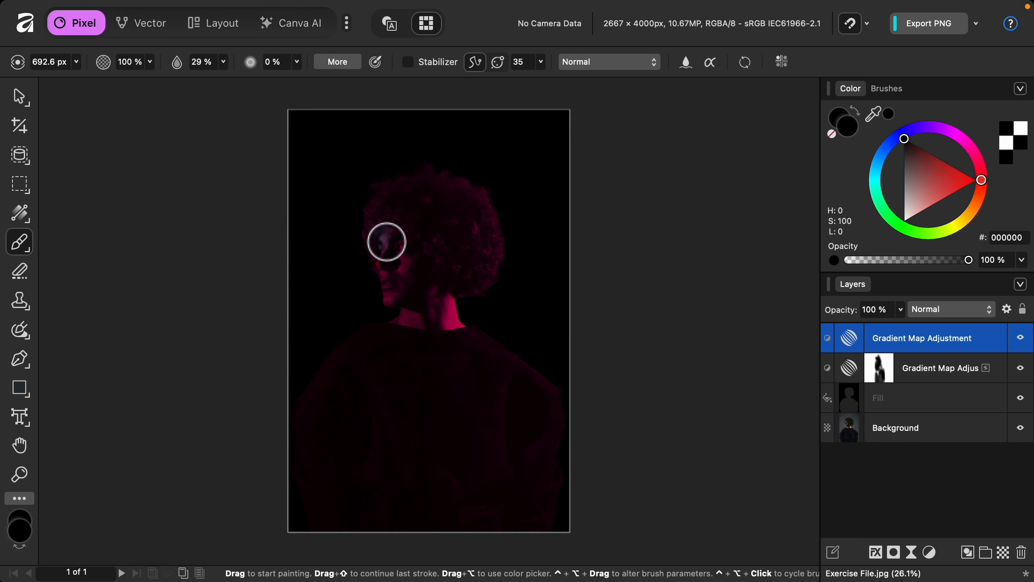
Mask the pink gradient map off the face, front hair and left-hand sweater with the soft black brush, blending the seam between the two colours
{"action": "mouse_move", "coordinate": [385, 238]}
{"action": "left_mouse_down"}
{"action": "mouse_move", "coordinate": [387, 187]}
{"action": "mouse_move", "coordinate": [403, 280]}
{"action": "mouse_move", "coordinate": [395, 328]}
{"action": "mouse_move", "coordinate": [403, 293]}
{"action": "mouse_move", "coordinate": [411, 343]}
{"action": "mouse_move", "coordinate": [386, 305]}
{"action": "mouse_move", "coordinate": [353, 341]}
{"action": "mouse_move", "coordinate": [267, 521]}
{"action": "mouse_move", "coordinate": [309, 543]}
{"action": "mouse_move", "coordinate": [362, 429]}
{"action": "mouse_move", "coordinate": [363, 464]}
{"action": "mouse_move", "coordinate": [402, 502]}
{"action": "mouse_move", "coordinate": [415, 346]}
{"action": "mouse_move", "coordinate": [344, 346]}
{"action": "mouse_move", "coordinate": [329, 405]}
{"action": "mouse_move", "coordinate": [403, 398]}
{"action": "mouse_move", "coordinate": [387, 324]}
{"action": "left_mouse_up"}
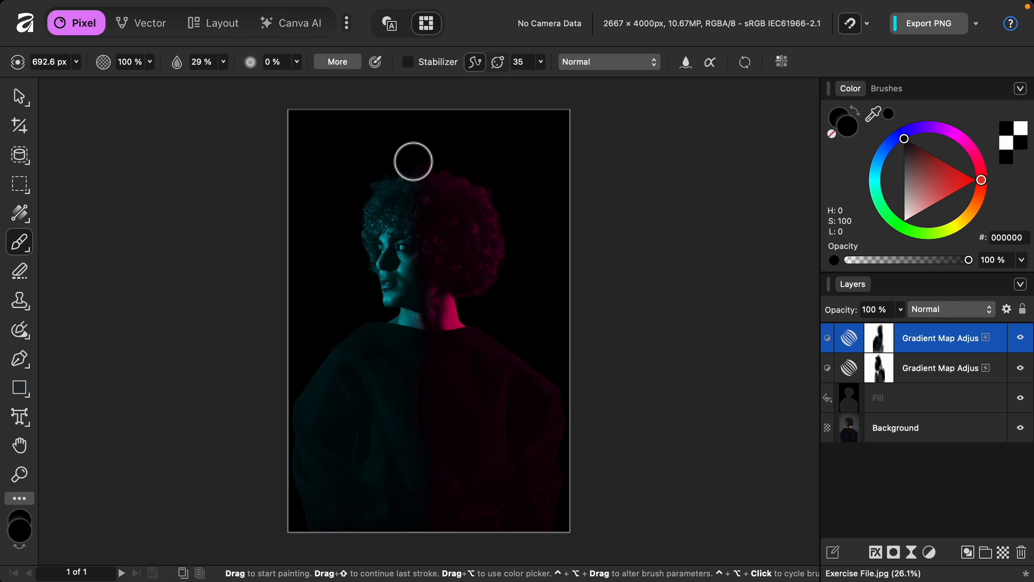
{"action": "mouse_move", "coordinate": [434, 188]}
{"action": "left_mouse_down"}
{"action": "mouse_move", "coordinate": [437, 305]}
{"action": "mouse_move", "coordinate": [424, 402]}
{"action": "left_mouse_up"}
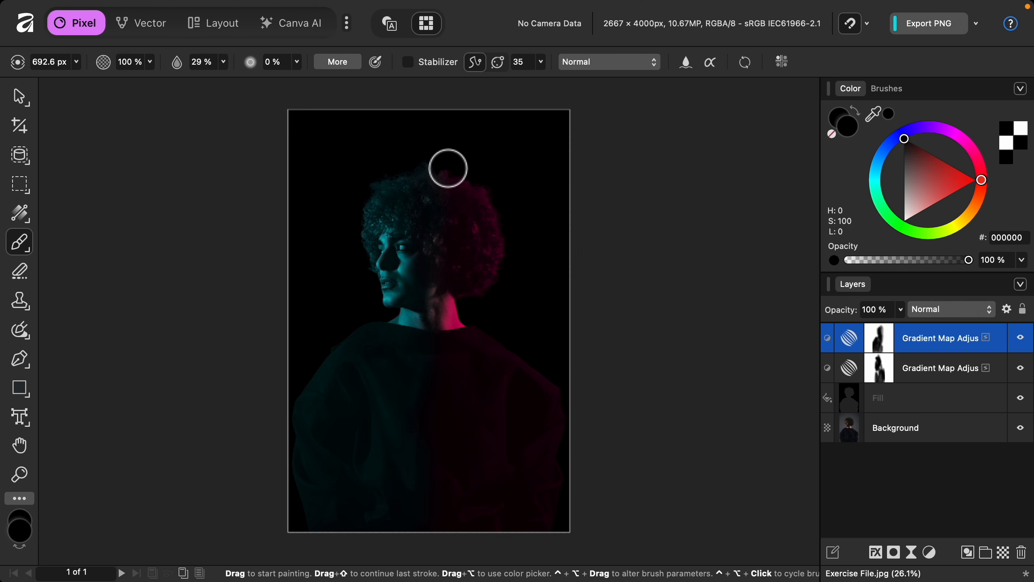
{"action": "mouse_move", "coordinate": [448, 168]}
{"action": "left_mouse_down"}
{"action": "mouse_move", "coordinate": [449, 226]}
{"action": "mouse_move", "coordinate": [408, 340]}
{"action": "left_mouse_up"}
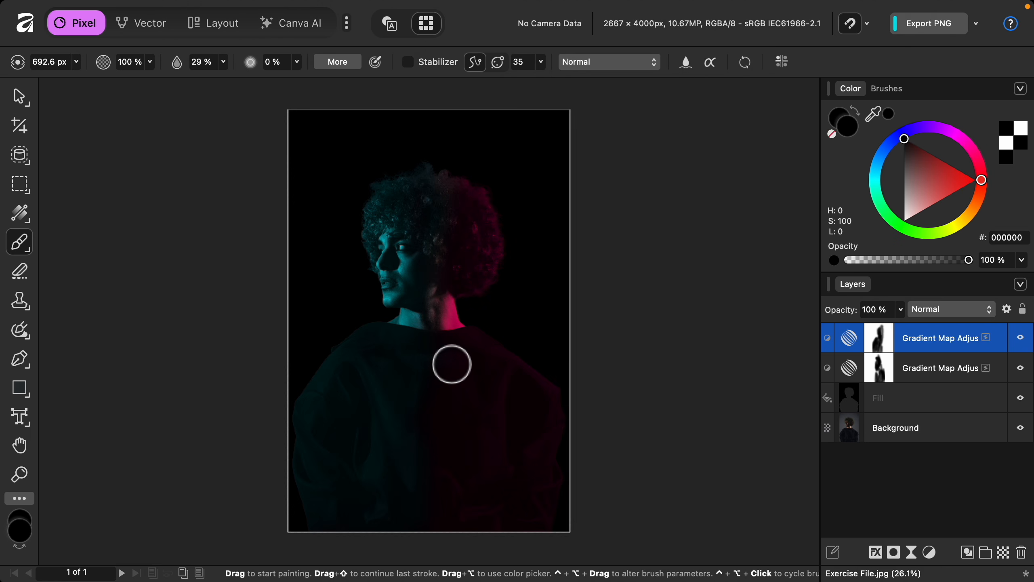
{"action": "left_click_drag", "start_coordinate": [447, 368], "coordinate": [424, 164]}
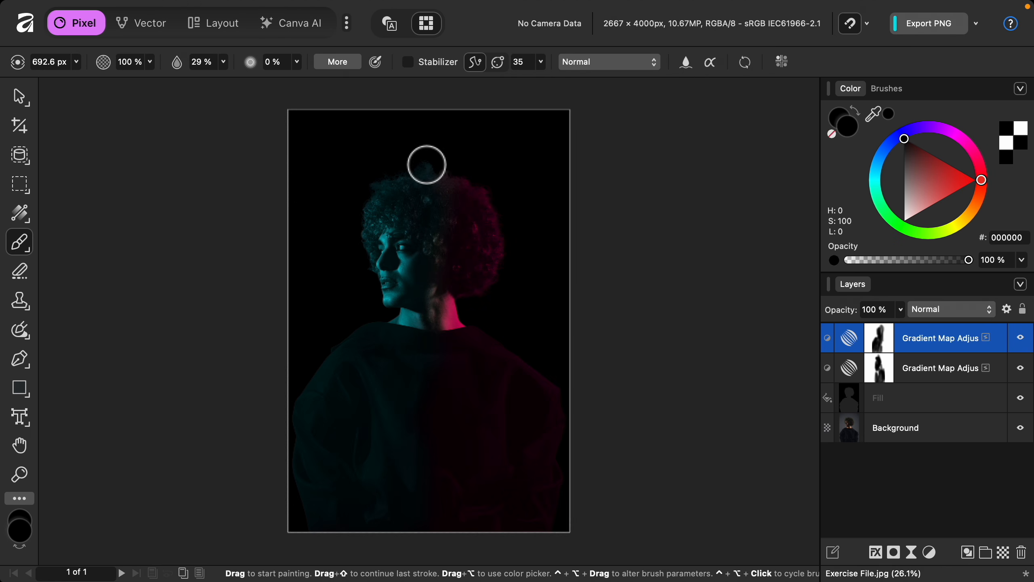
{"action": "left_click", "coordinate": [573, 305]}
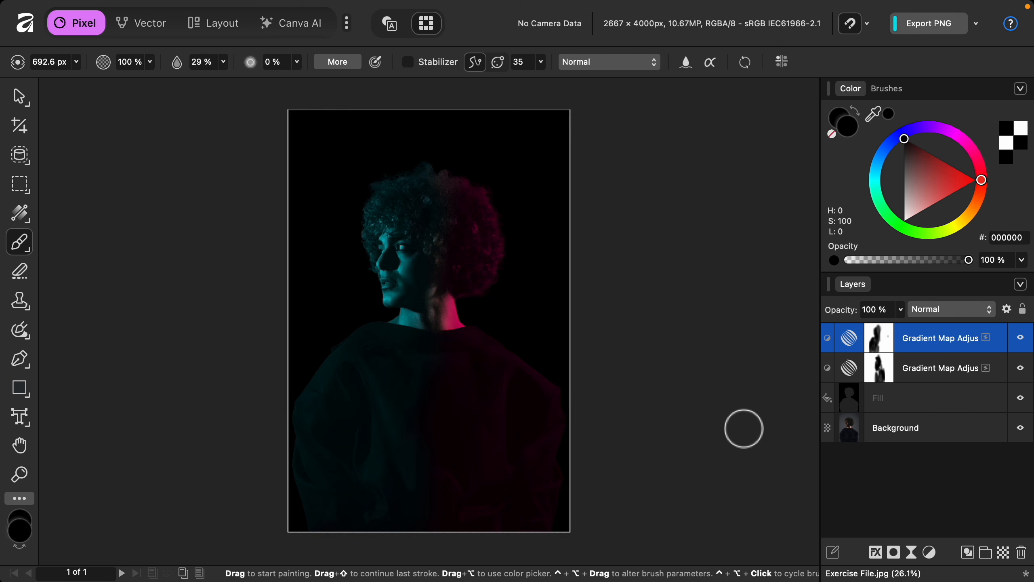
Add a Curves adjustment above the gradient maps, move its white point to about X 0.5 at Y 1, and close its settings
{"action": "left_click", "coordinate": [930, 552]}
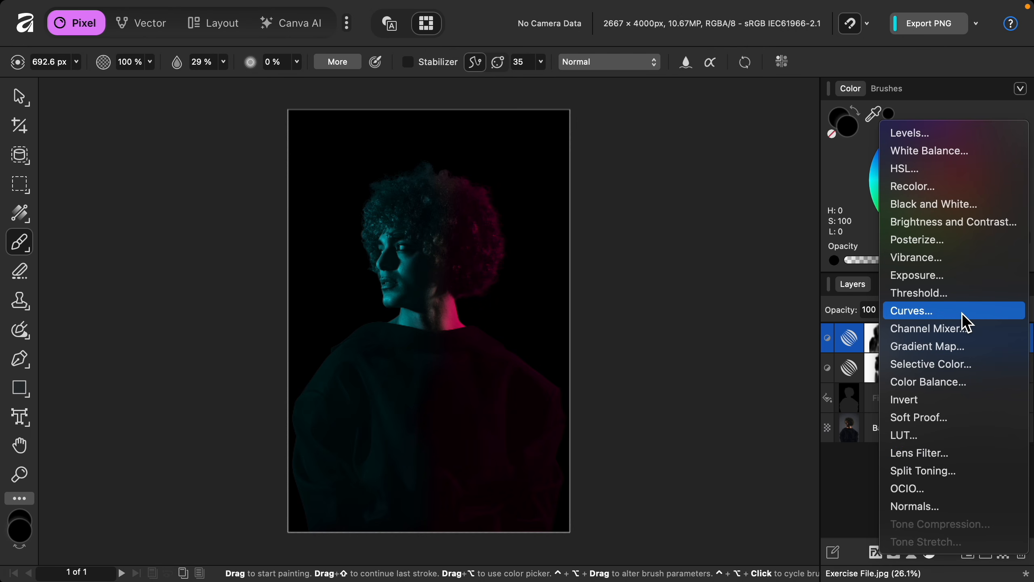
{"action": "left_click", "coordinate": [937, 310]}
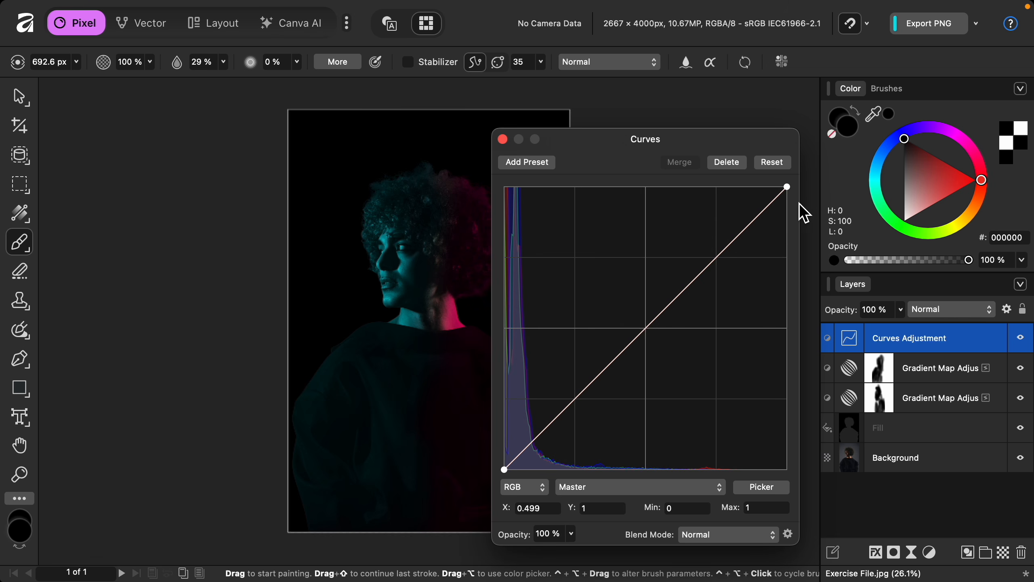
{"action": "left_click_drag", "start_coordinate": [790, 192], "coordinate": [652, 176]}
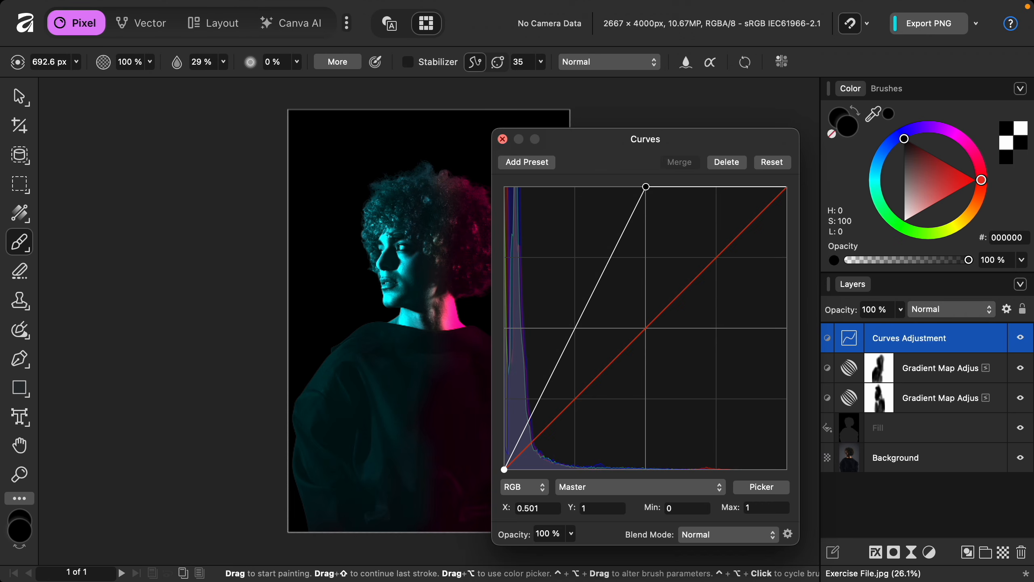
{"action": "left_click", "coordinate": [503, 139]}
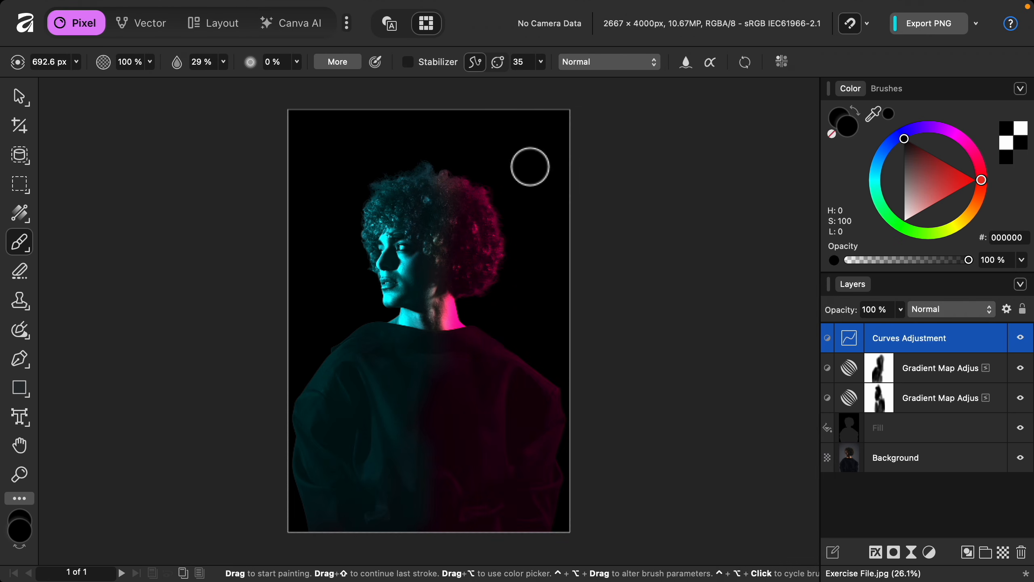
Compare the portrait with and without the Curves adjustment by toggling its visibility
{"action": "left_click", "coordinate": [1023, 342]}
{"action": "left_click", "coordinate": [1023, 343]}
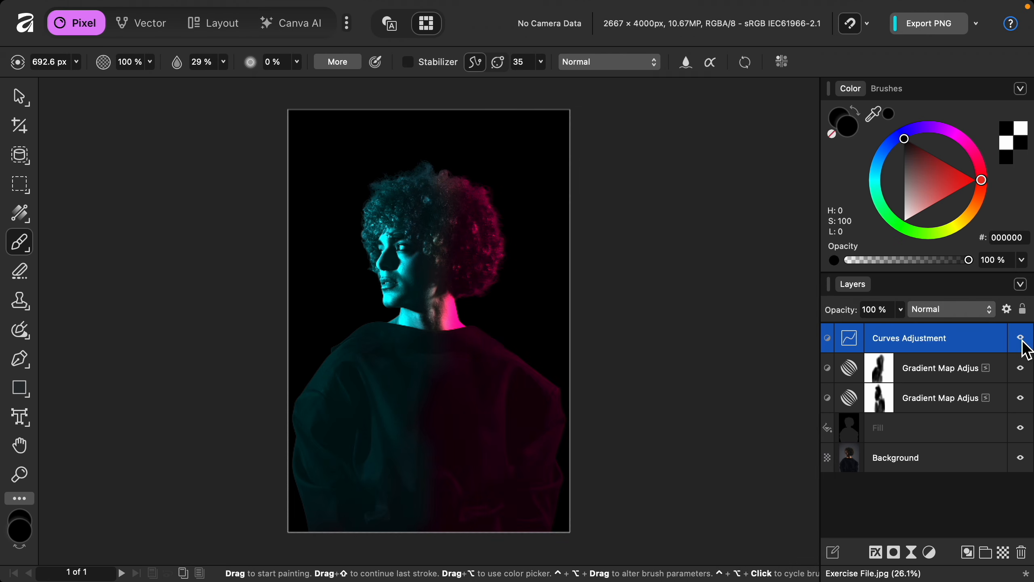
{"action": "left_click", "coordinate": [1023, 343]}
{"action": "left_click", "coordinate": [1023, 342]}
Select the Curves, both gradient maps and the Fill layer together and toggle their visibility to compare the edit with the original photo
{"action": "left_click", "coordinate": [929, 432], "text": "shift"}
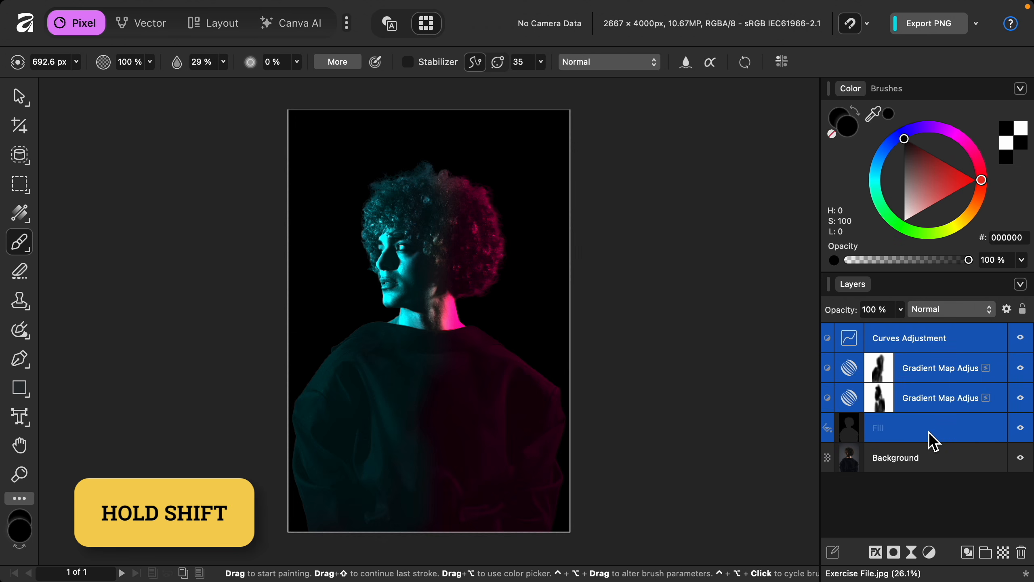
{"action": "left_click", "coordinate": [1022, 430]}
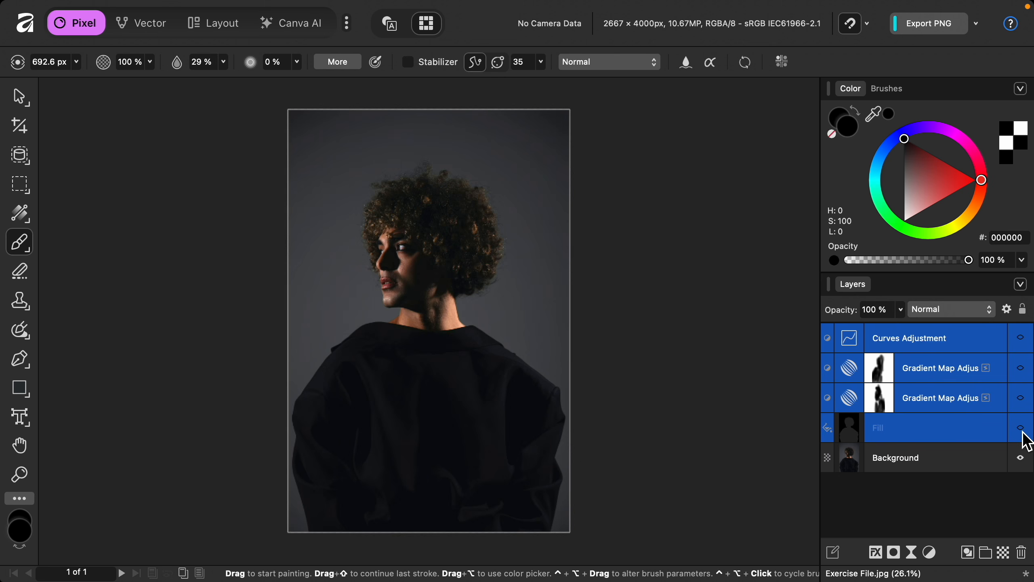
{"action": "left_click", "coordinate": [1023, 433]}
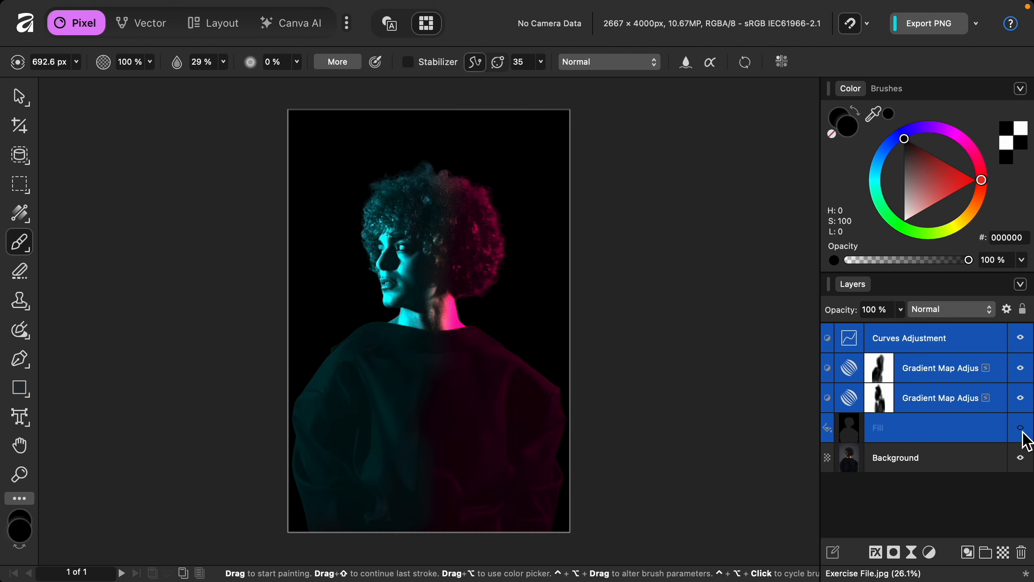
{"action": "left_click", "coordinate": [1023, 433]}
{"action": "left_click", "coordinate": [1023, 433]}
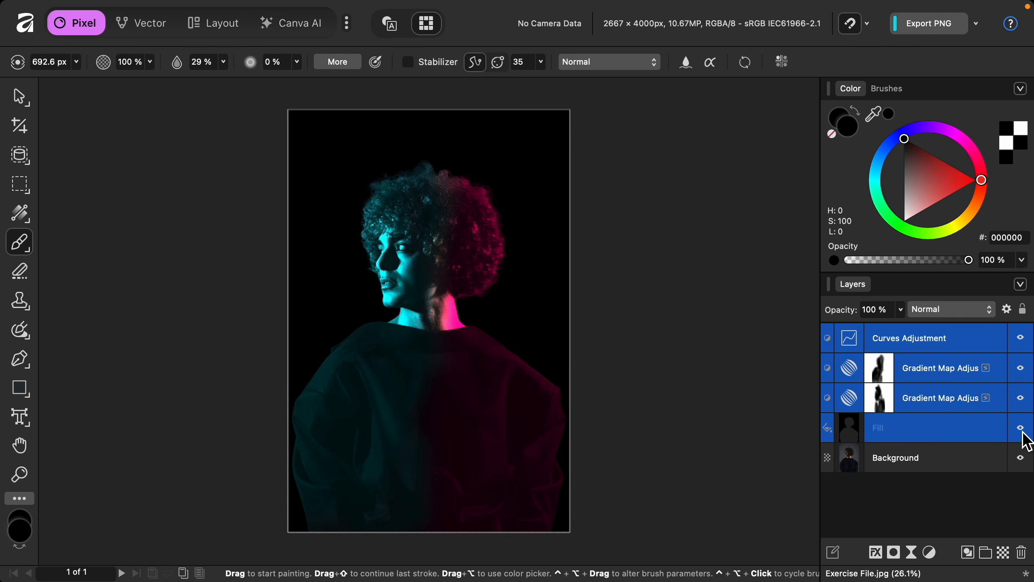